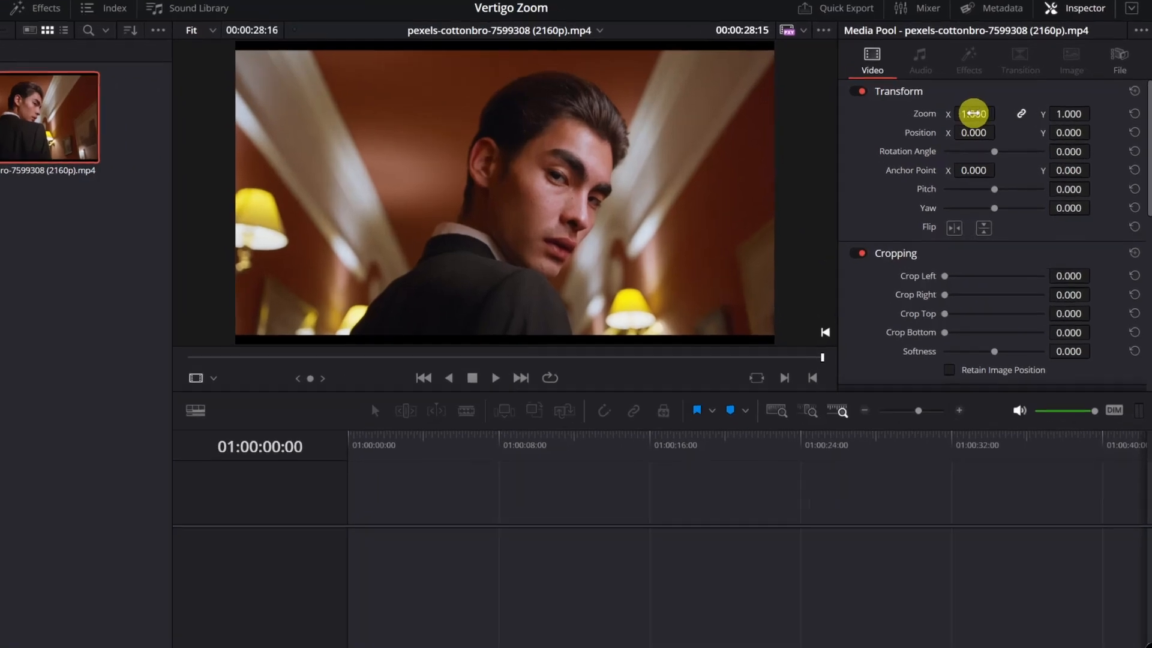
Step: Set the source clip's zoom to 1.070 and place the clip at the start of a new timeline
{"action": "left_click_drag", "start_coordinate": [972, 113], "coordinate": [947, 101]}
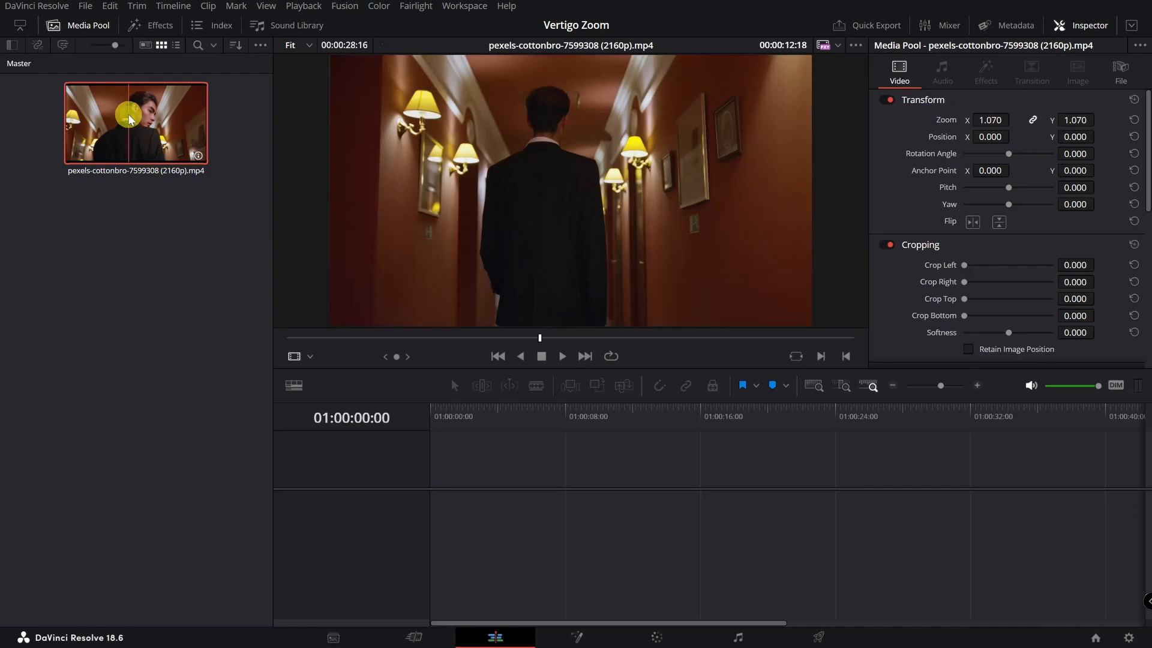
{"action": "left_click_drag", "start_coordinate": [129, 118], "coordinate": [436, 525]}
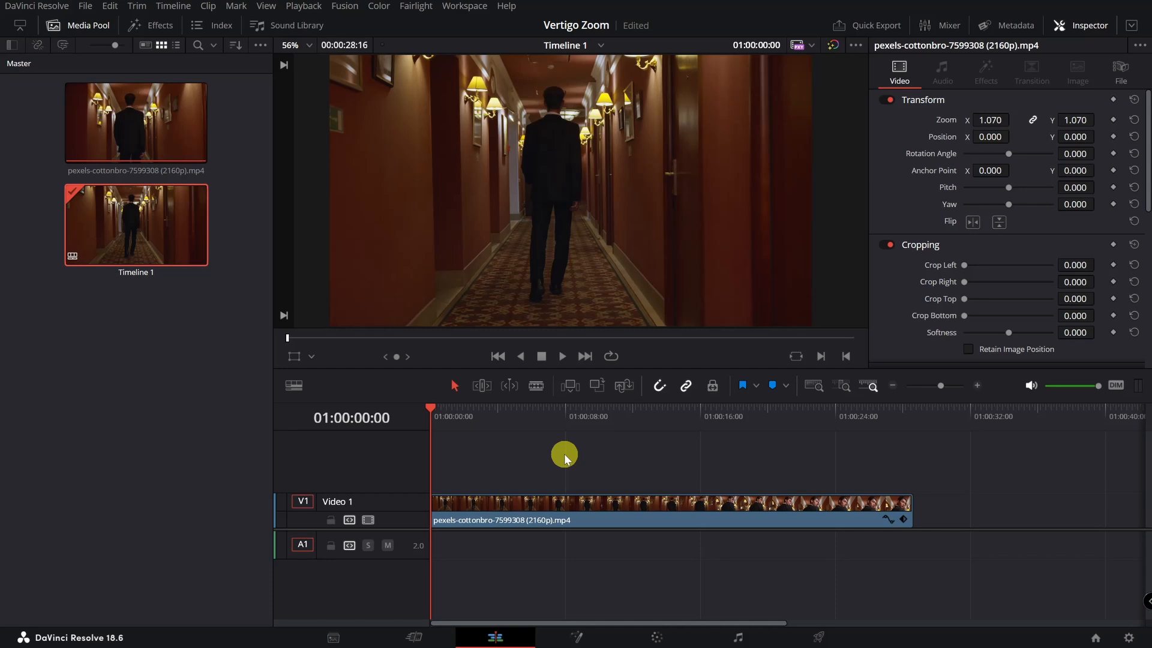
Step: Enable retime controls on the timeline clip and change its speed to 200%
{"action": "left_click", "coordinate": [635, 520]}
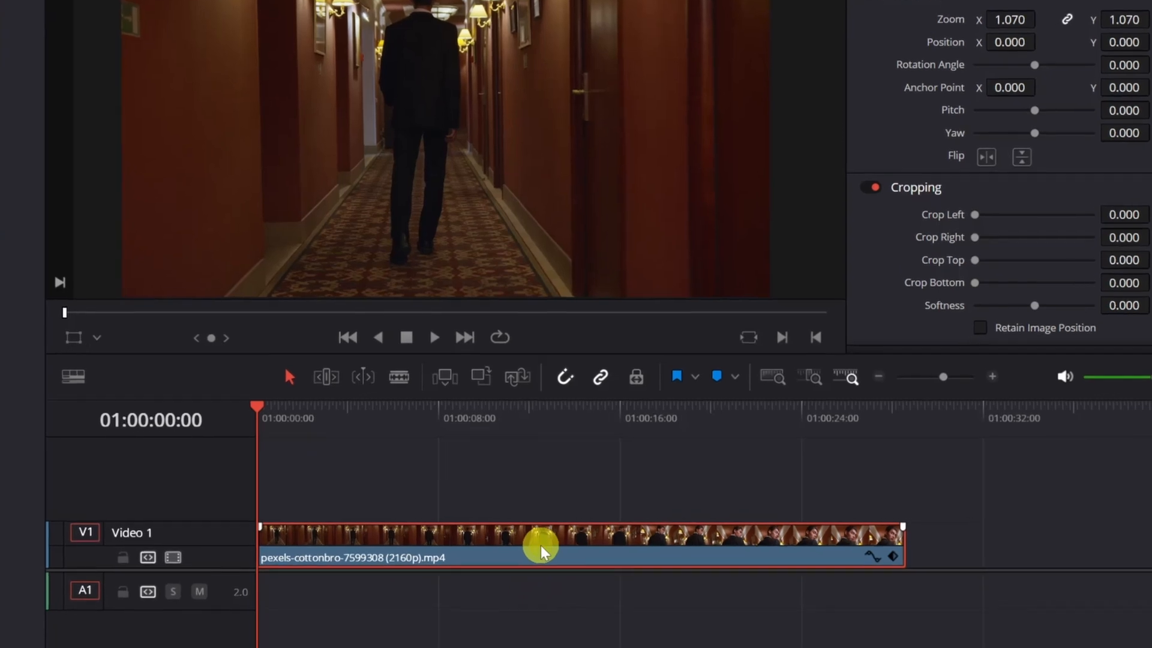
{"action": "right_click", "coordinate": [541, 551]}
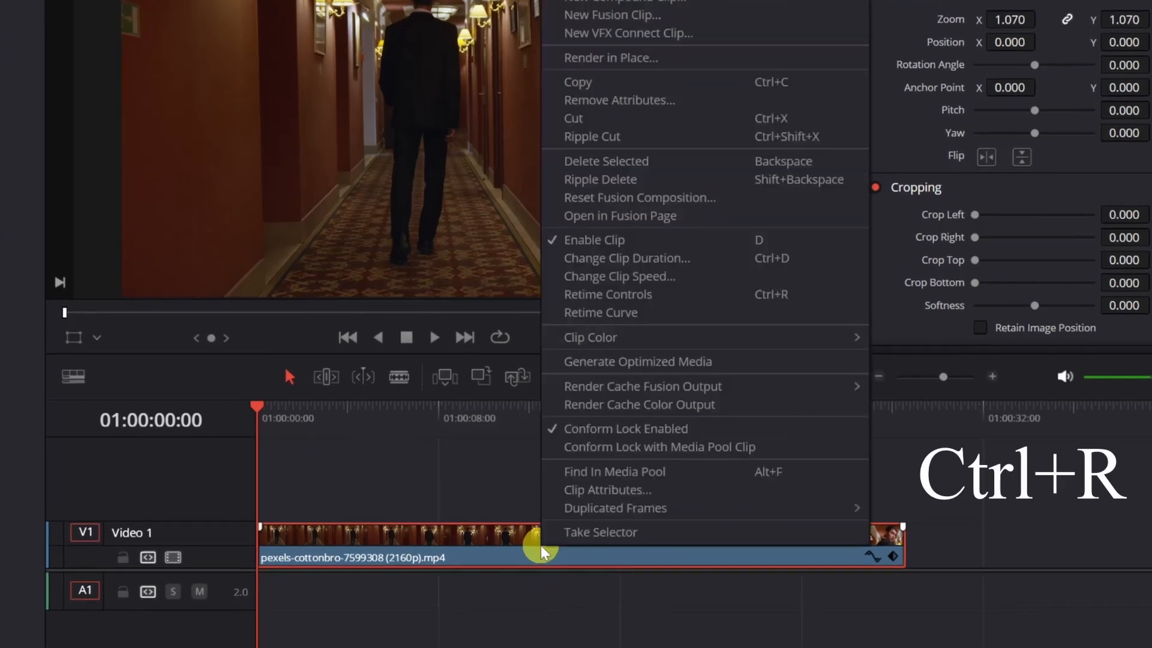
{"action": "left_click", "coordinate": [737, 294]}
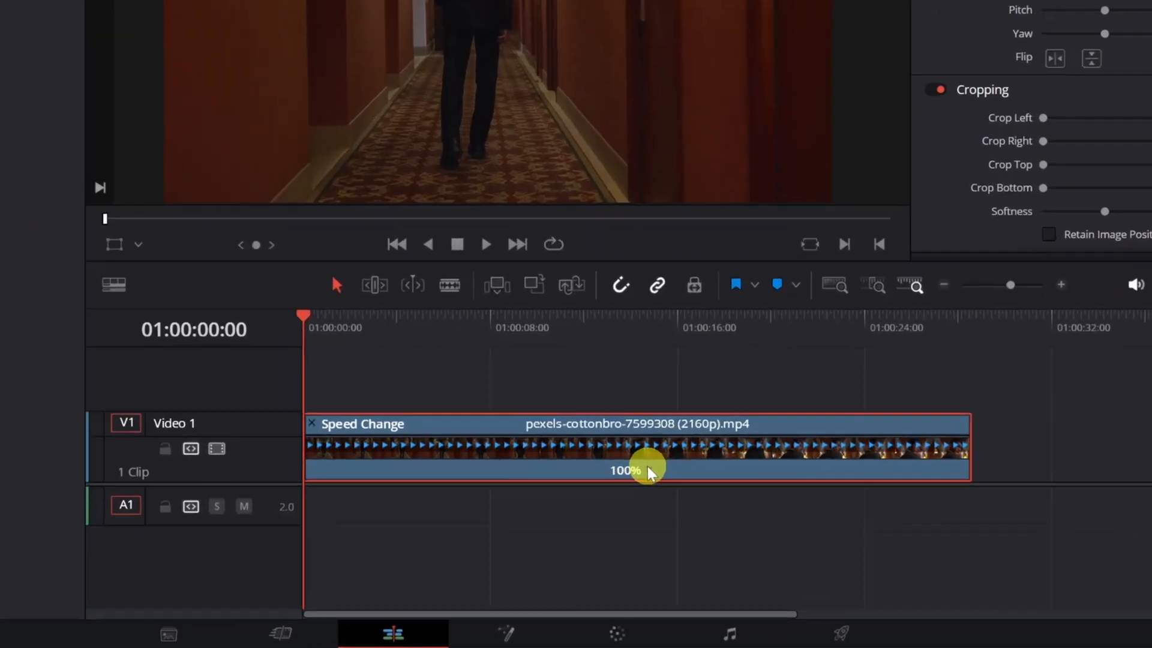
{"action": "left_click", "coordinate": [679, 516]}
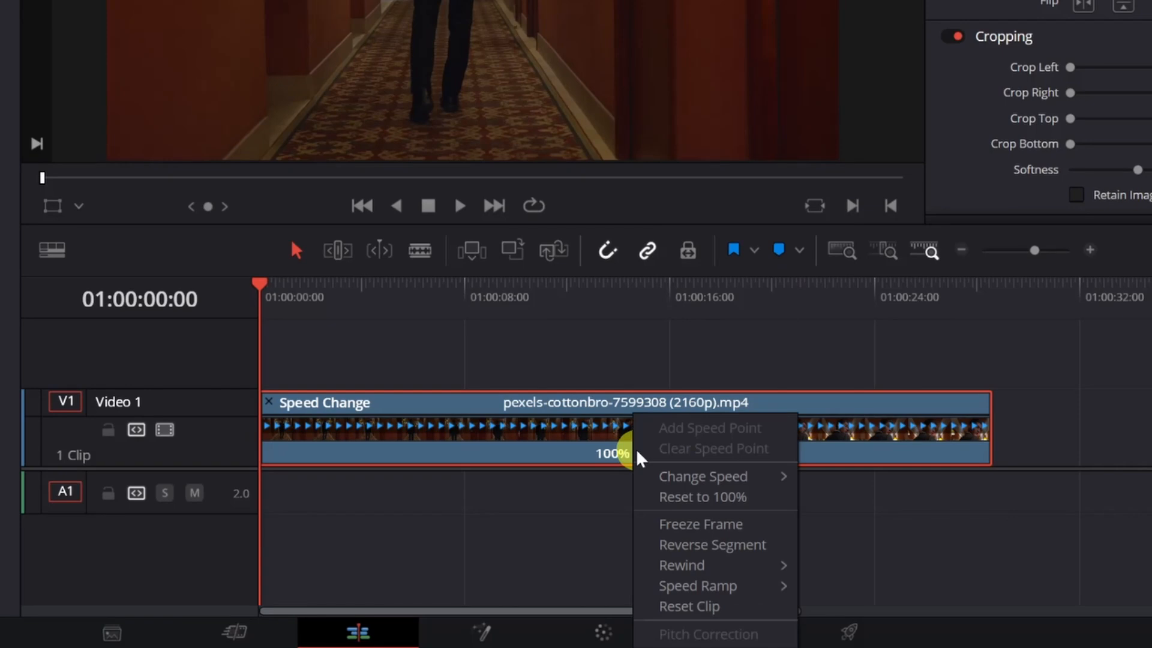
{"action": "mouse_move", "coordinate": [741, 480]}
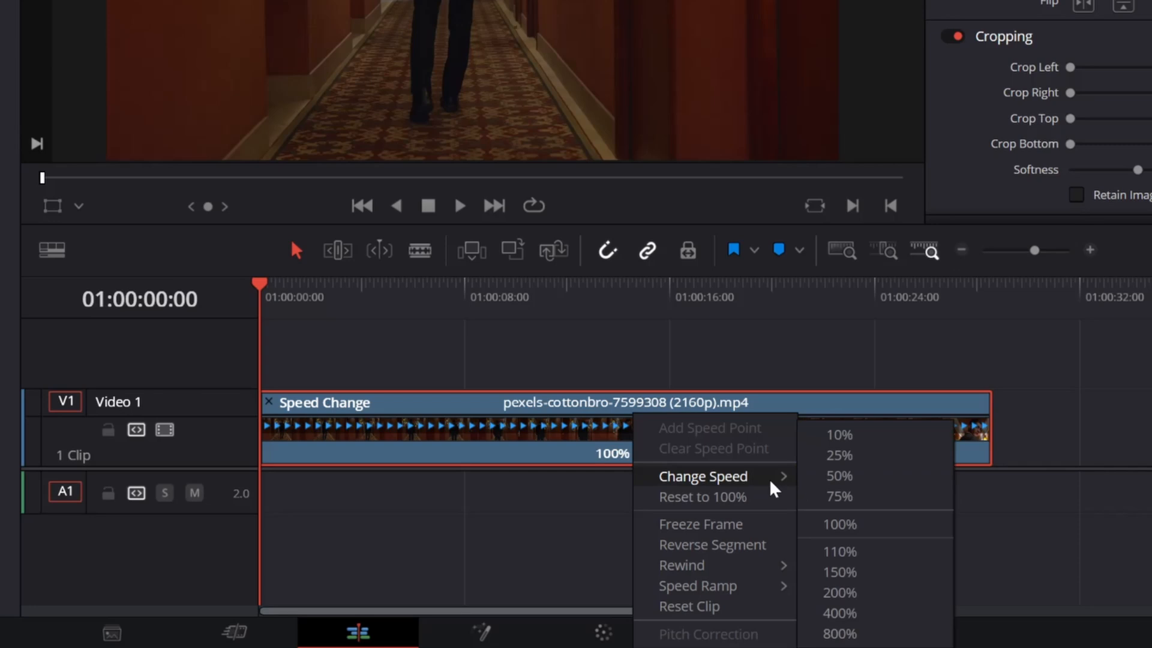
{"action": "left_click", "coordinate": [847, 586]}
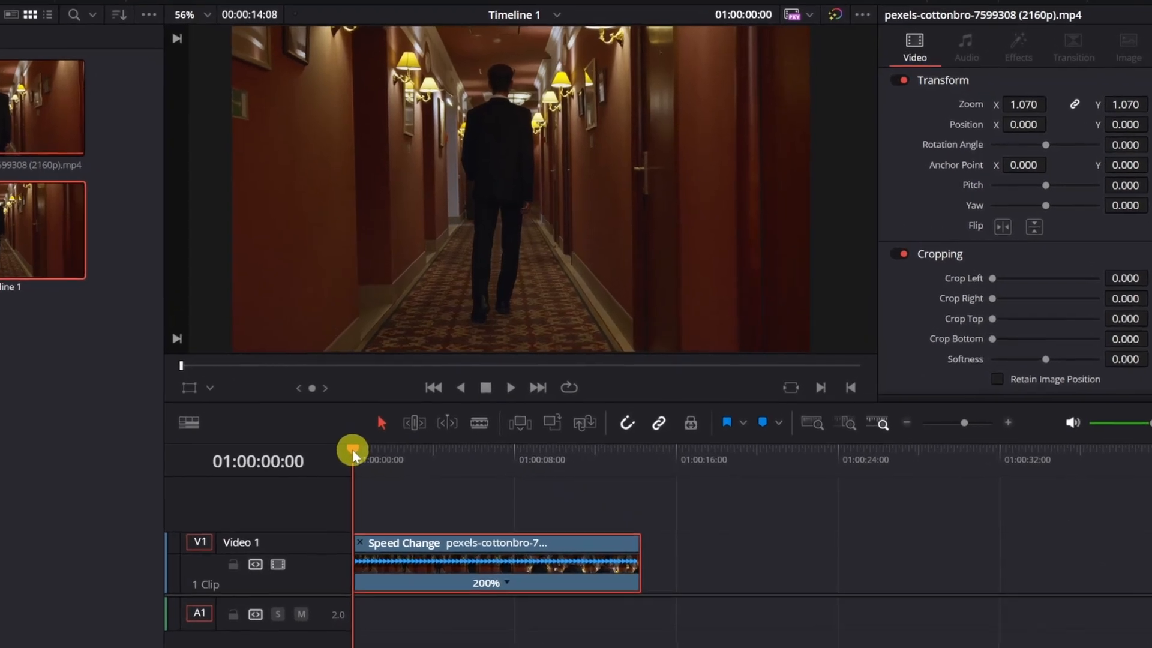
Step: Split the clip at 01:00:07:09 with the blade tool and delete the part after the cut
{"action": "left_click_drag", "start_coordinate": [354, 456], "coordinate": [501, 466]}
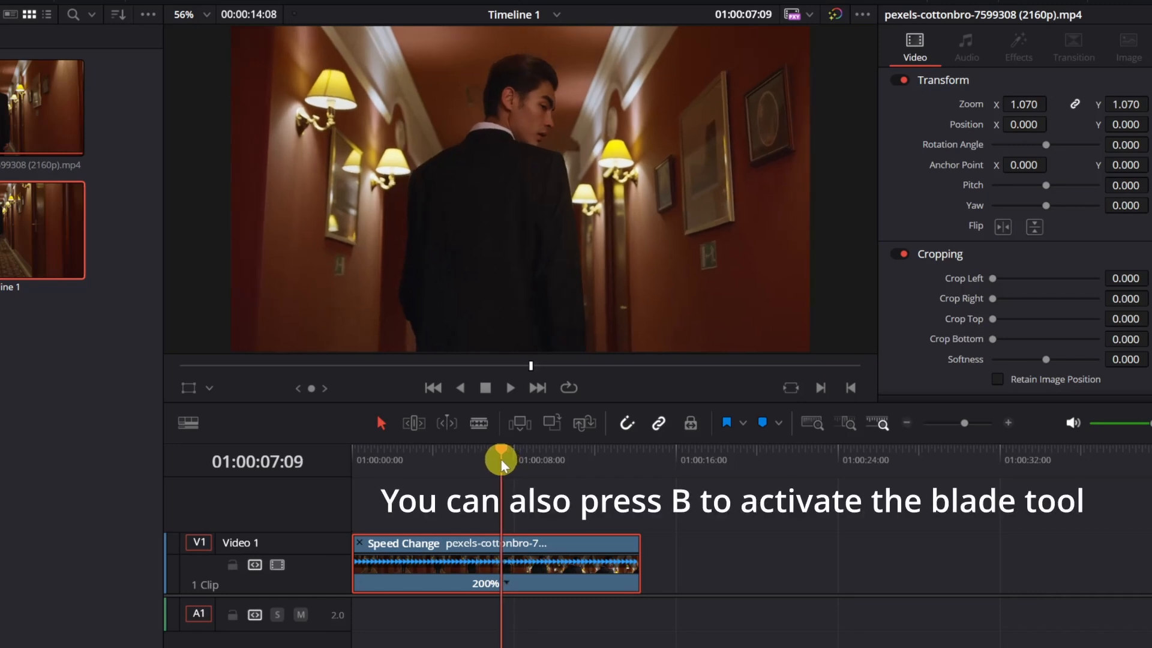
{"action": "left_click", "coordinate": [478, 423]}
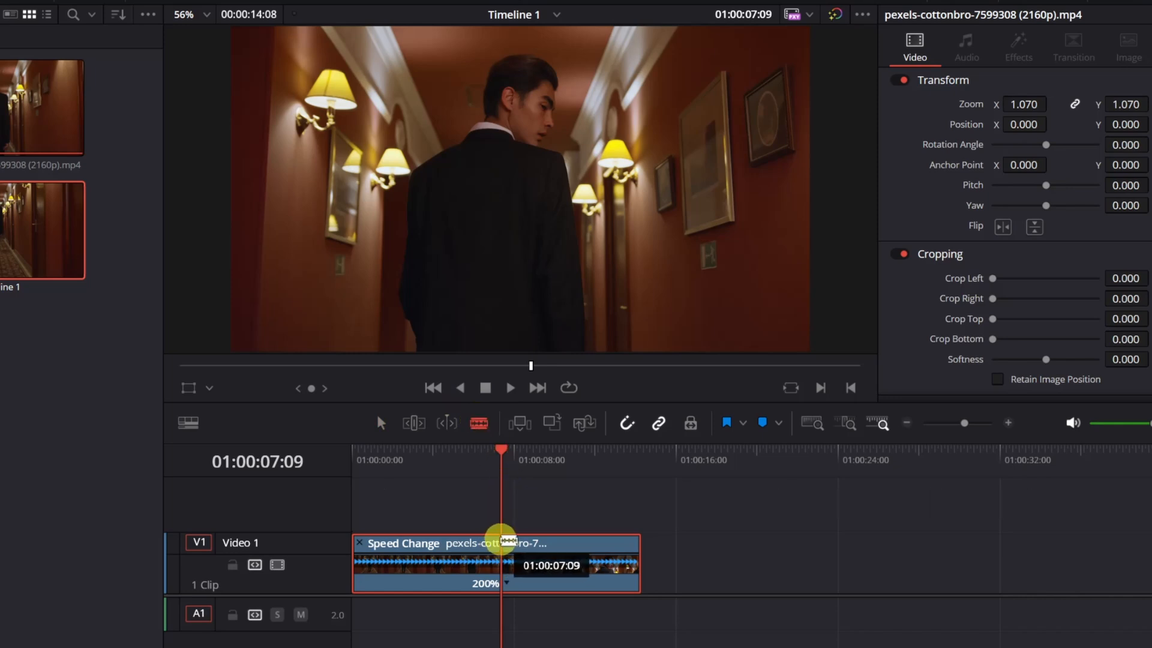
{"action": "left_click", "coordinate": [502, 542]}
{"action": "left_click", "coordinate": [381, 423]}
{"action": "left_click", "coordinate": [540, 585]}
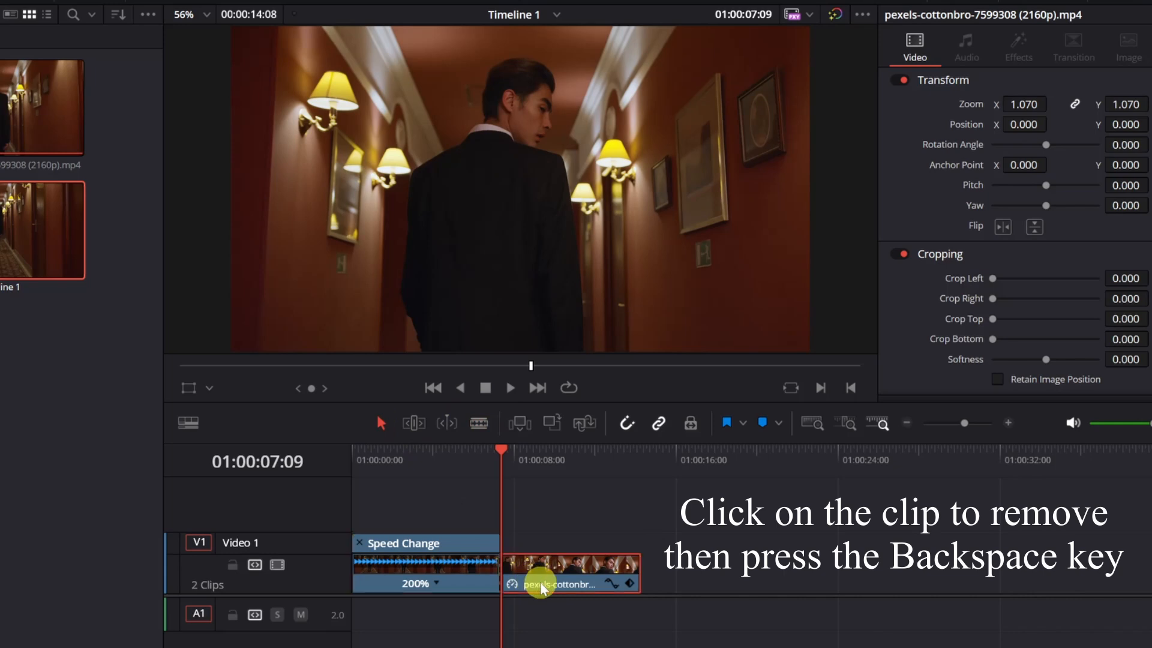
{"action": "key", "text": "BackSpace"}
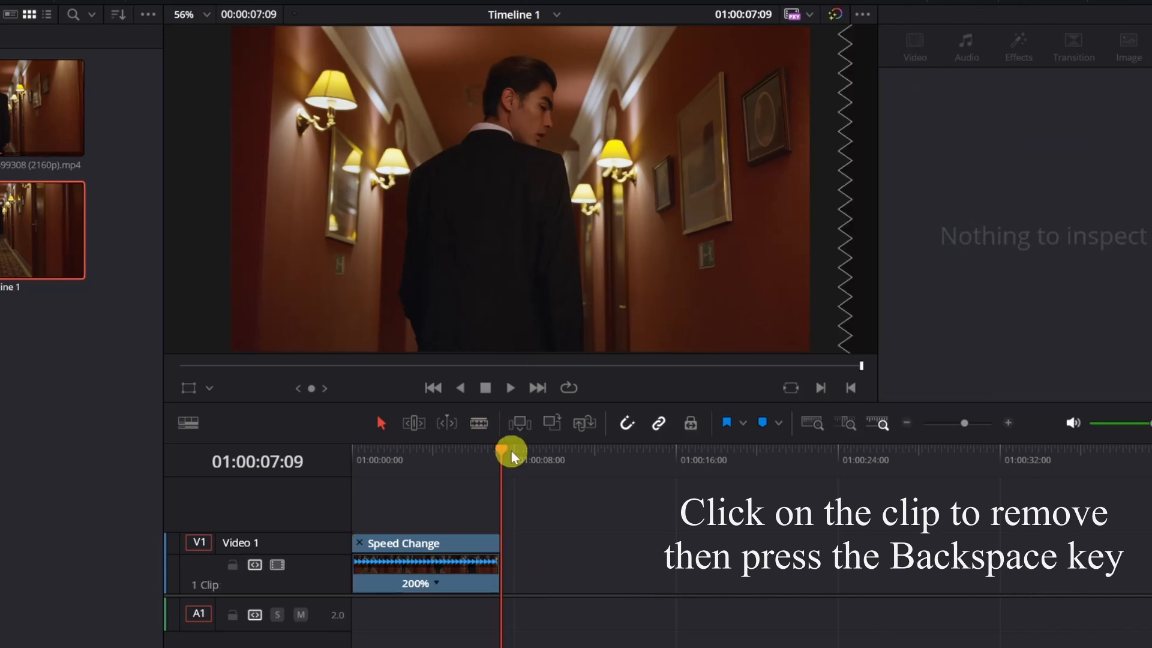
Step: Play the shortened clip from the beginning of the timeline
{"action": "left_click_drag", "start_coordinate": [501, 450], "coordinate": [337, 448]}
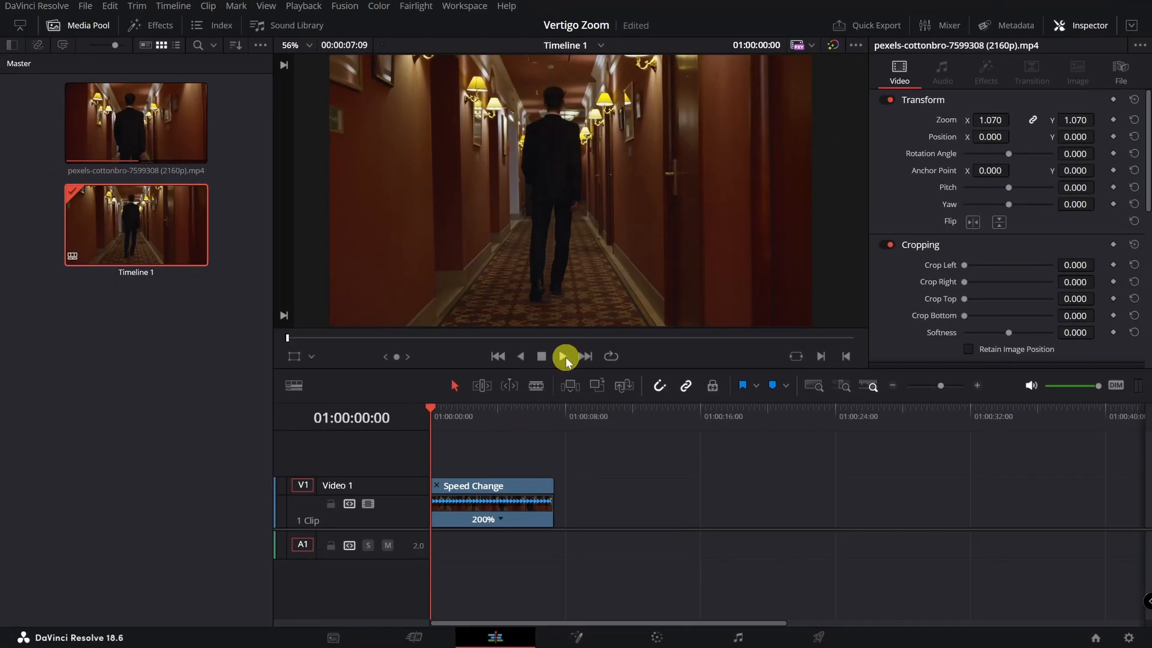
{"action": "left_click", "coordinate": [564, 357]}
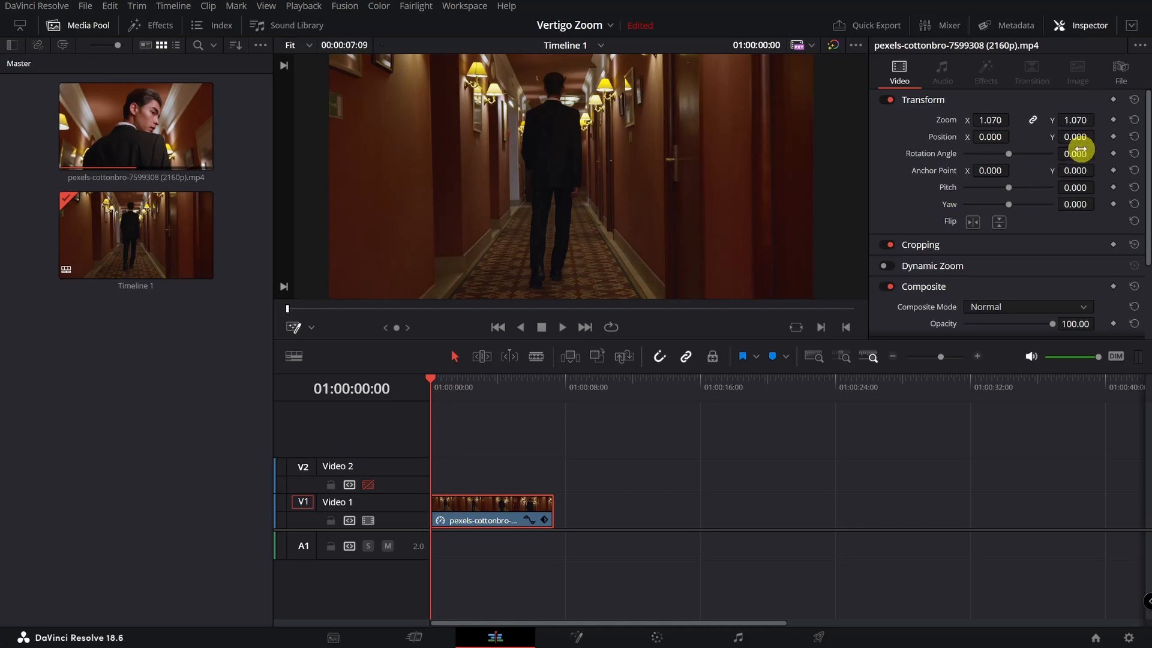
Step: Turn on stabilization for the clip, set Smooth to 1.000, stabilize it in Perspective mode and play the result
{"action": "scroll", "coordinate": [1080, 150], "scroll_direction": "down", "scroll_amount": 3}
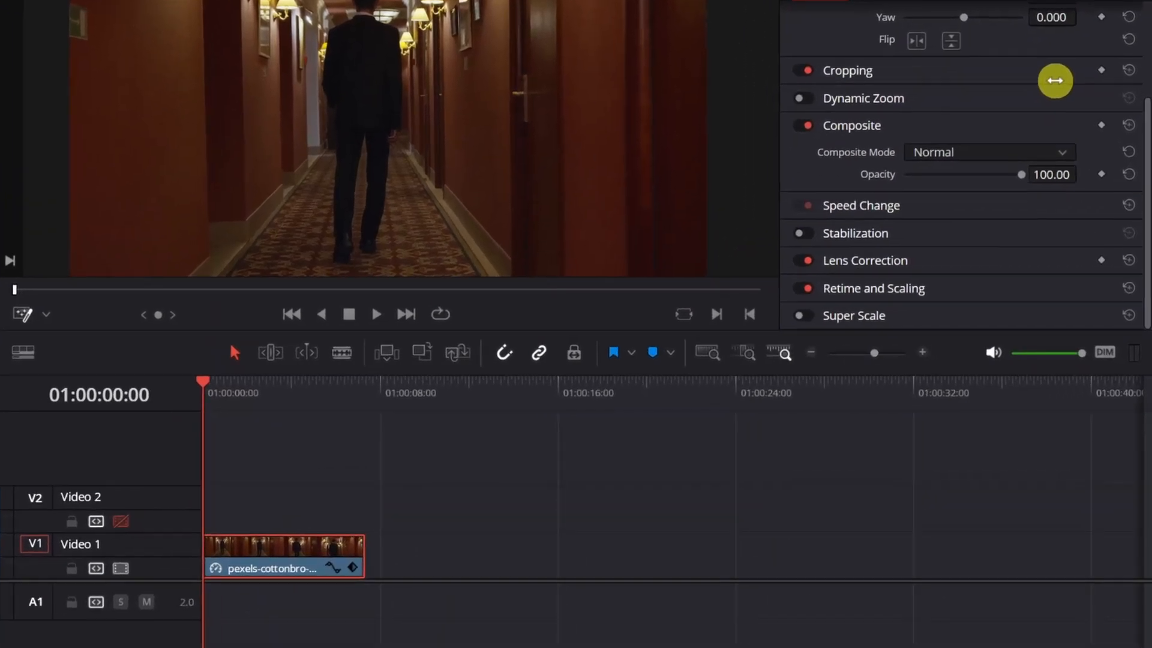
{"action": "left_click", "coordinate": [977, 228]}
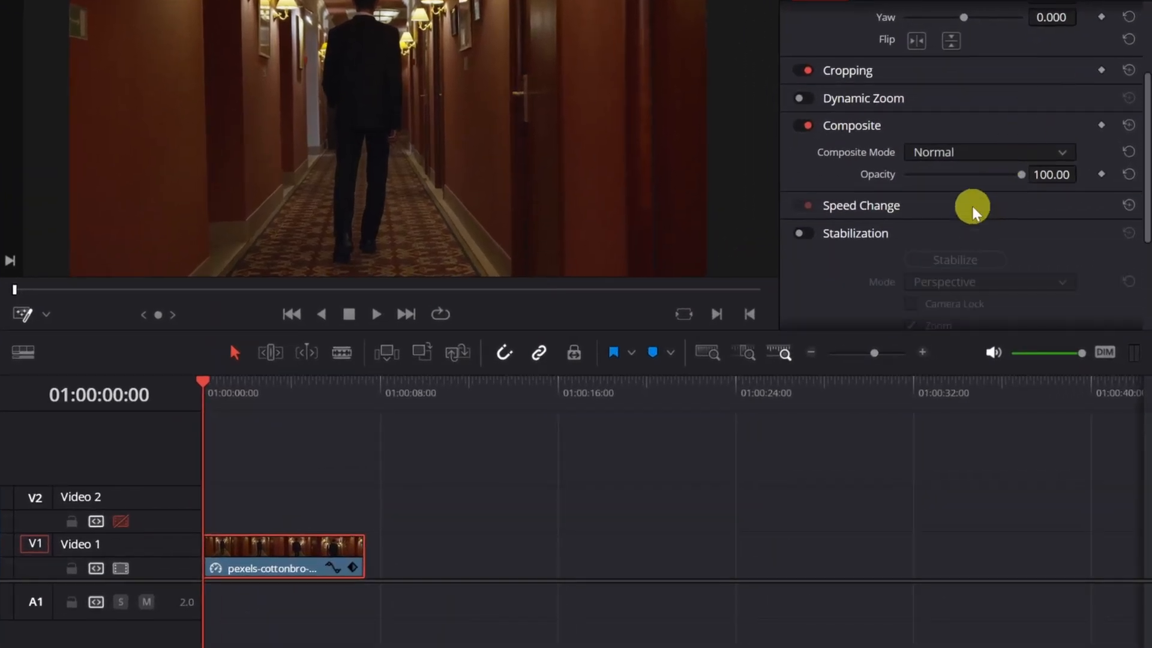
{"action": "scroll", "coordinate": [971, 210], "scroll_direction": "down", "scroll_amount": 3}
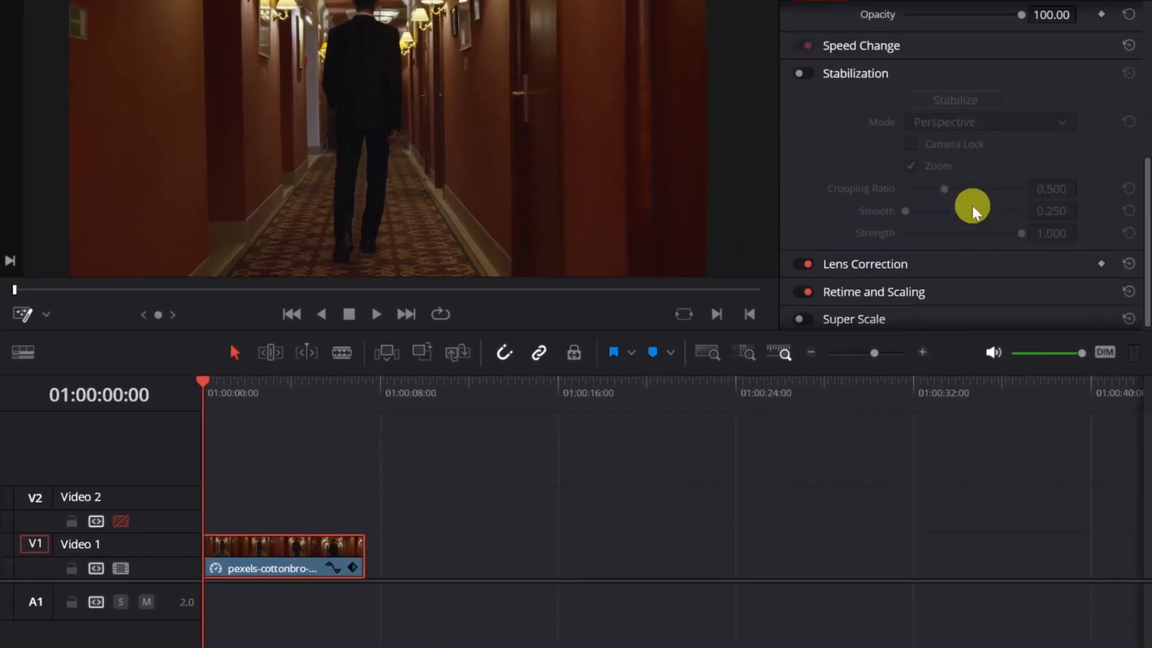
{"action": "left_click", "coordinate": [801, 73]}
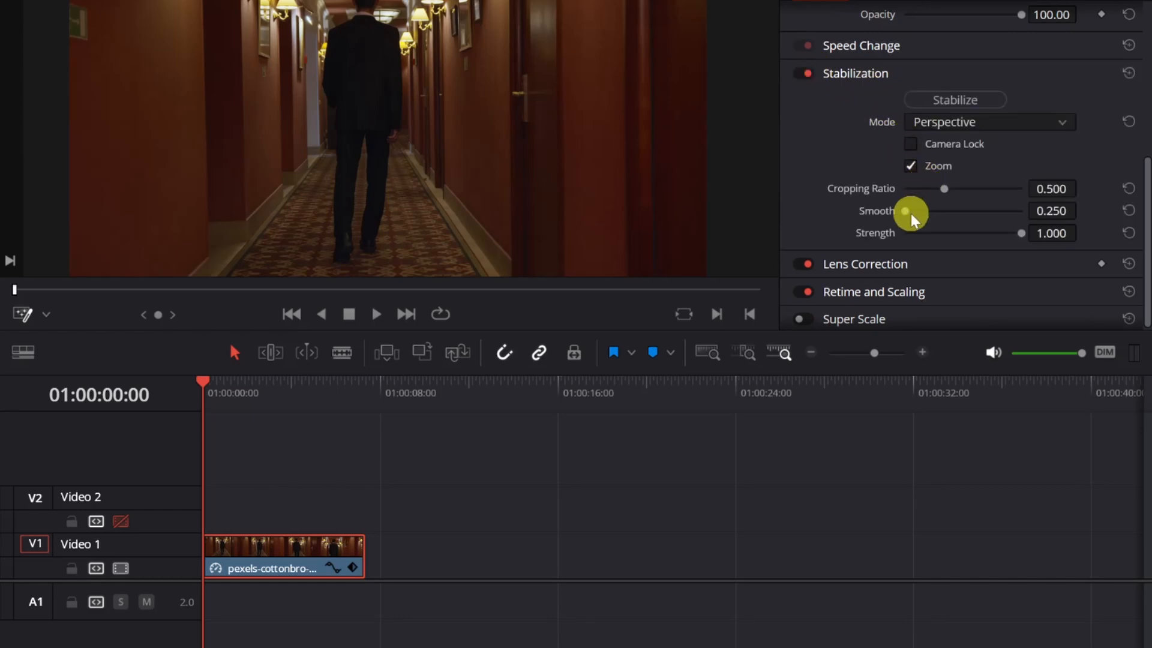
{"action": "left_click_drag", "start_coordinate": [906, 212], "coordinate": [1029, 210]}
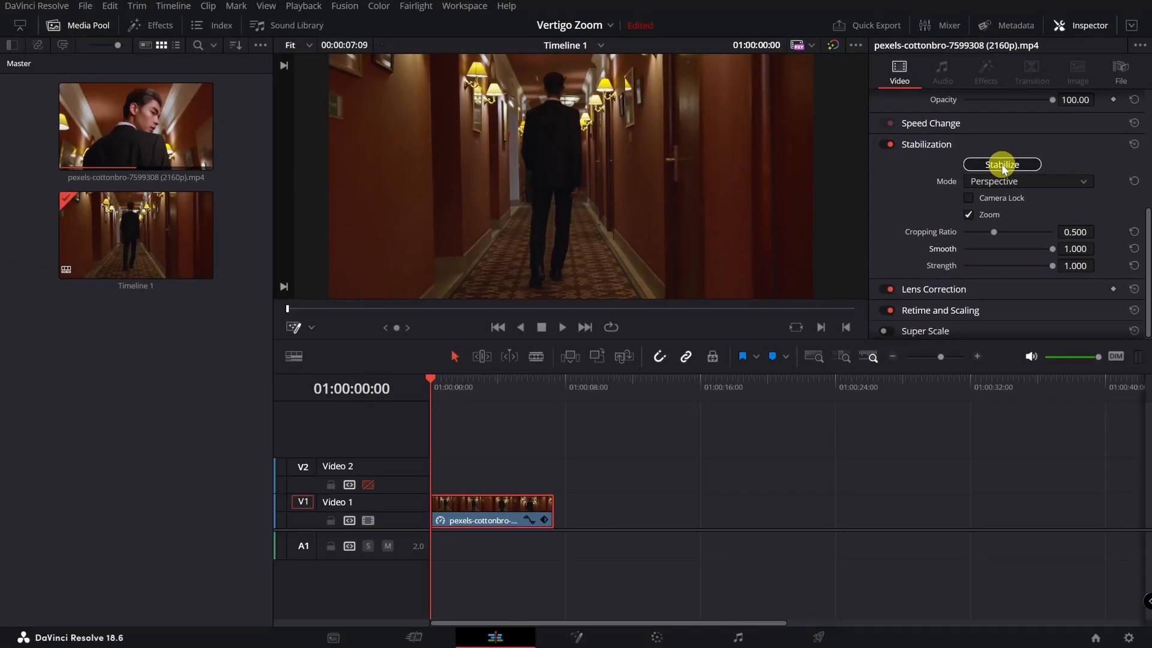
{"action": "left_click", "coordinate": [955, 100]}
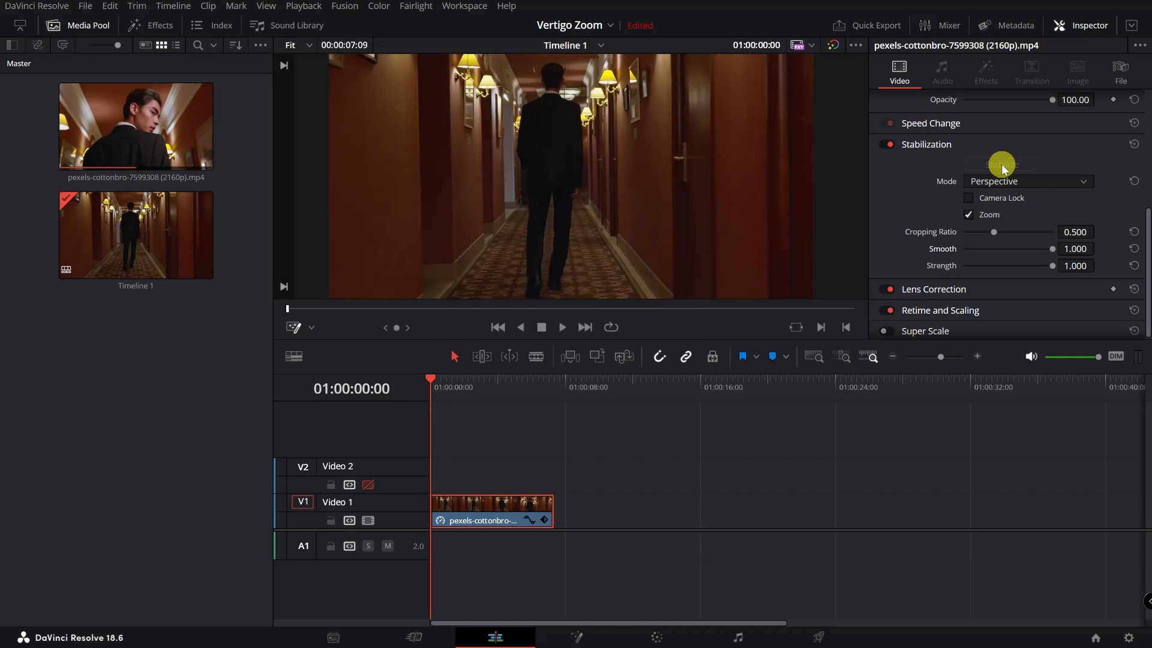
{"action": "left_click", "coordinate": [562, 327]}
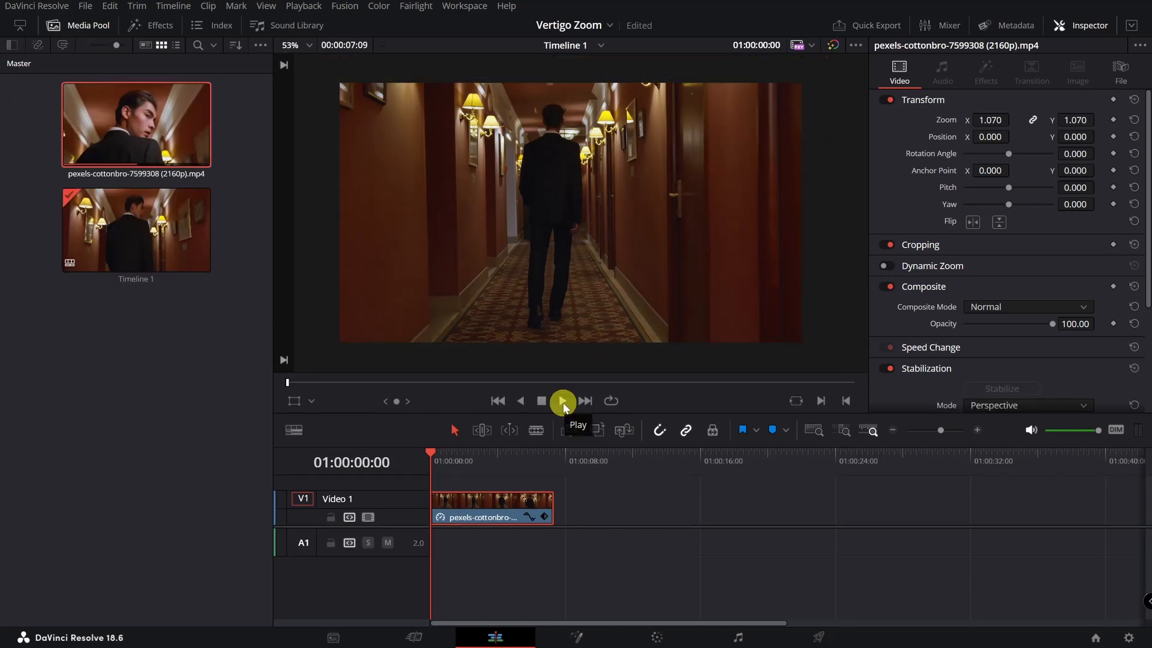
Step: Add zoom and position keyframes at the very start of the clip
{"action": "mouse_move", "coordinate": [427, 455]}
{"action": "left_mouse_down"}
{"action": "mouse_move", "coordinate": [460, 455]}
{"action": "mouse_move", "coordinate": [433, 451]}
{"action": "left_mouse_up"}
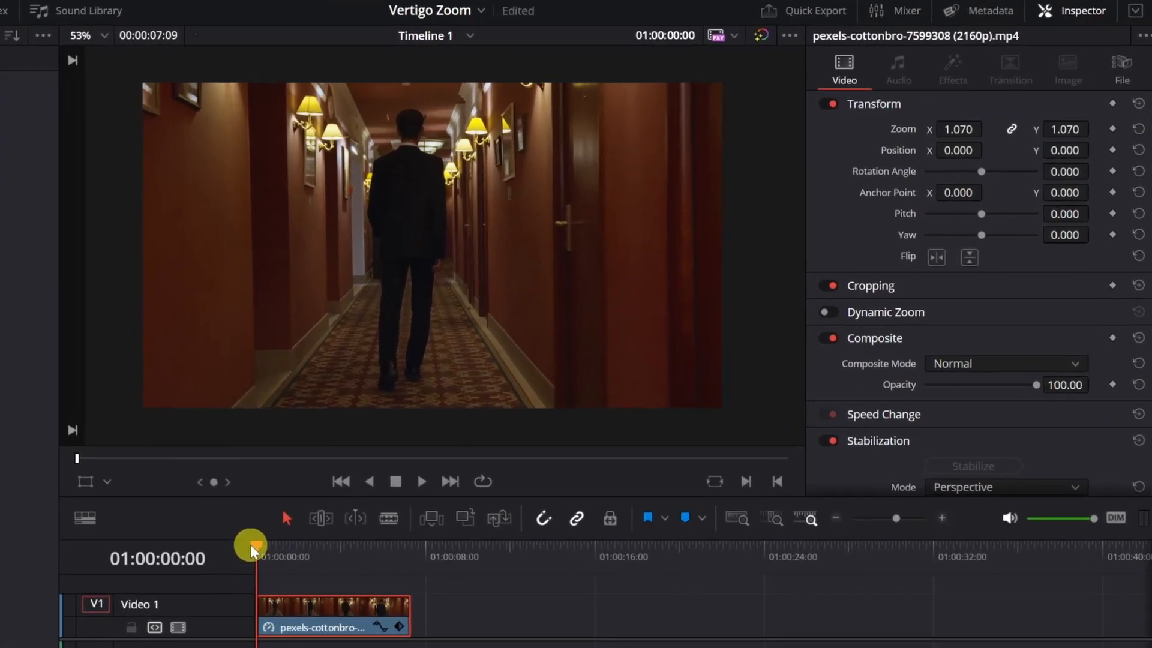
{"action": "left_click", "coordinate": [1113, 129]}
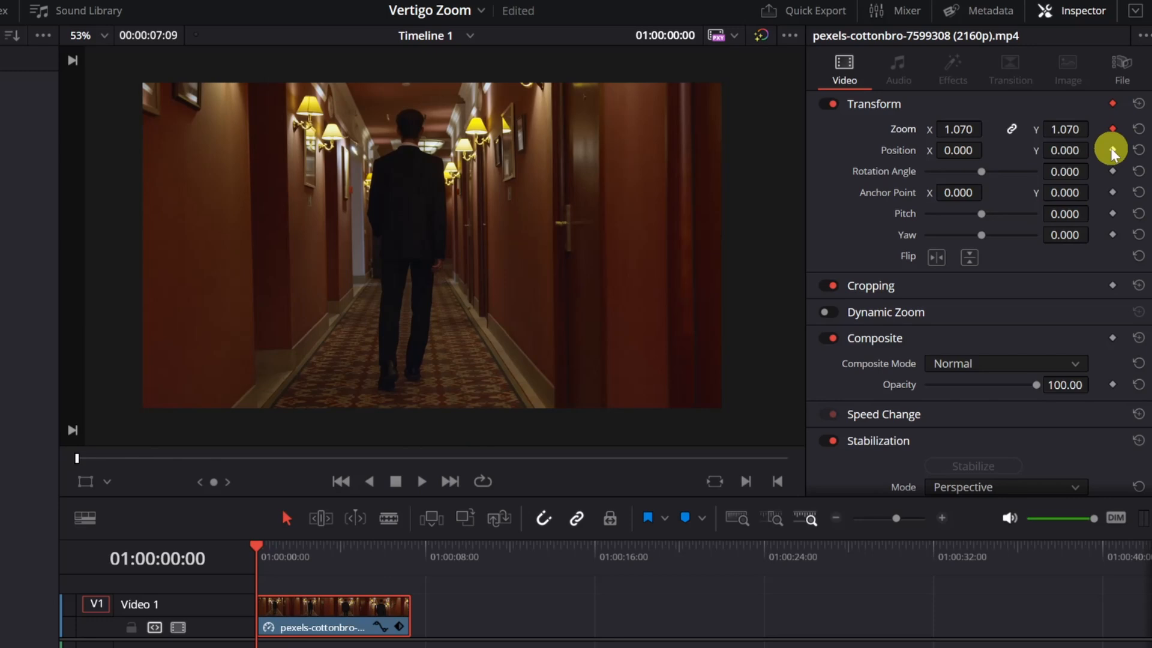
{"action": "left_click", "coordinate": [1113, 150]}
Step: Add zoom and position keyframes at the clip's end, with zoom 4.240 and Position Y -1209
{"action": "left_click_drag", "start_coordinate": [427, 453], "coordinate": [542, 455]}
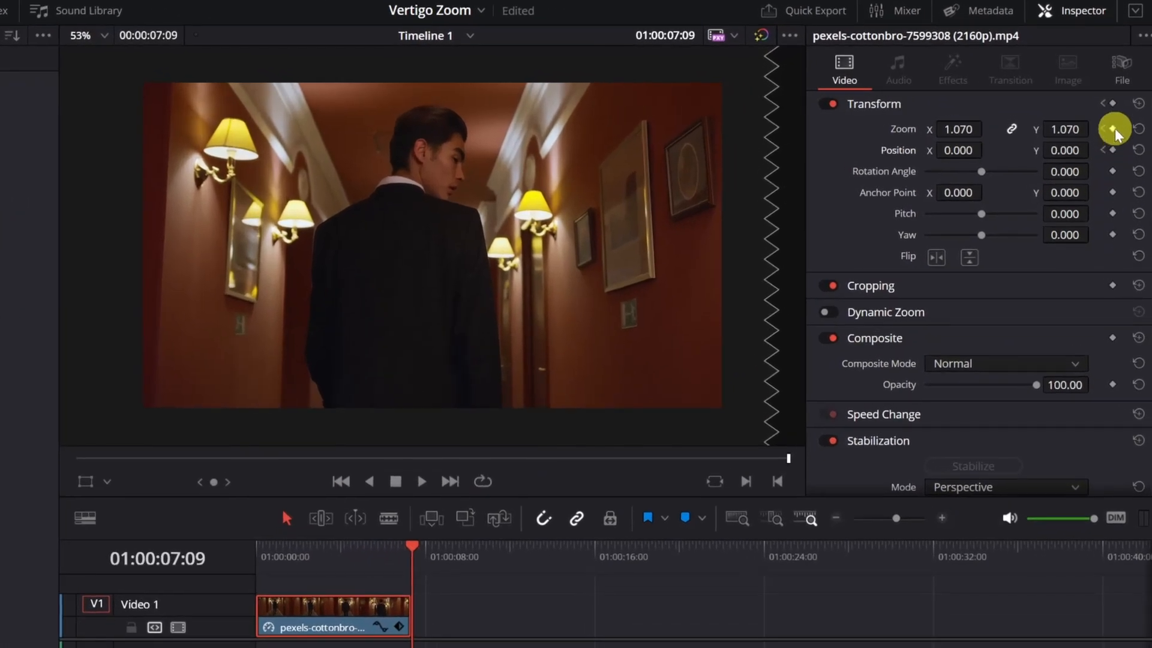
{"action": "left_click", "coordinate": [1113, 129]}
{"action": "left_click", "coordinate": [1113, 150]}
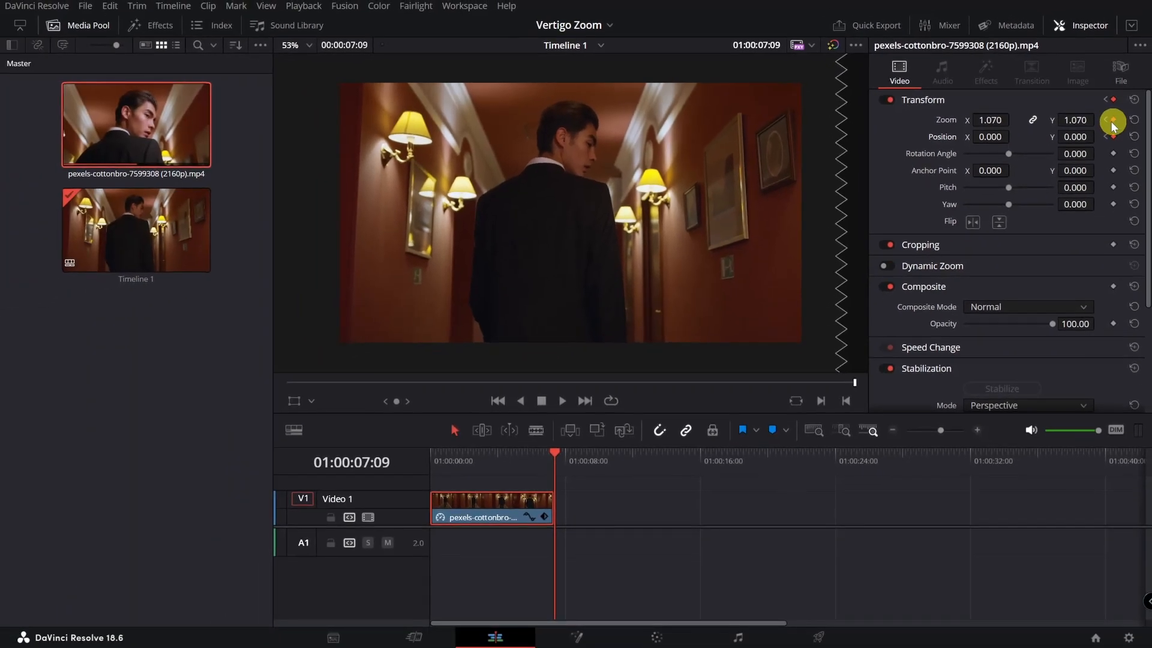
{"action": "left_click_drag", "start_coordinate": [1063, 120], "coordinate": [718, 324]}
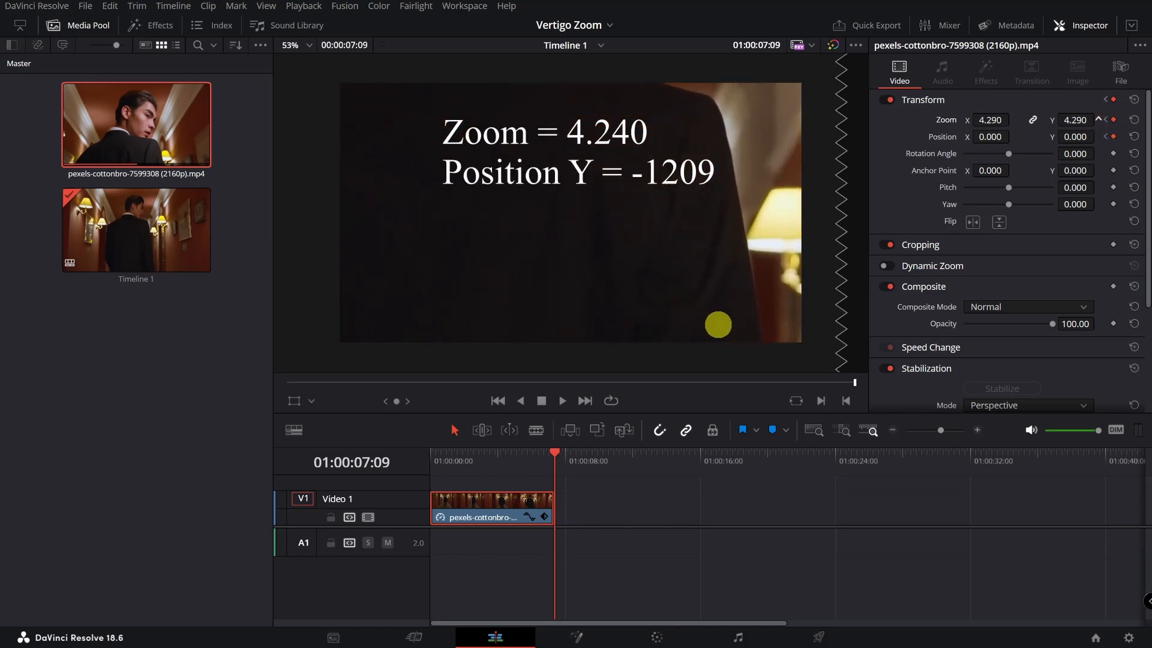
{"action": "left_click_drag", "start_coordinate": [1070, 137], "coordinate": [253, 290]}
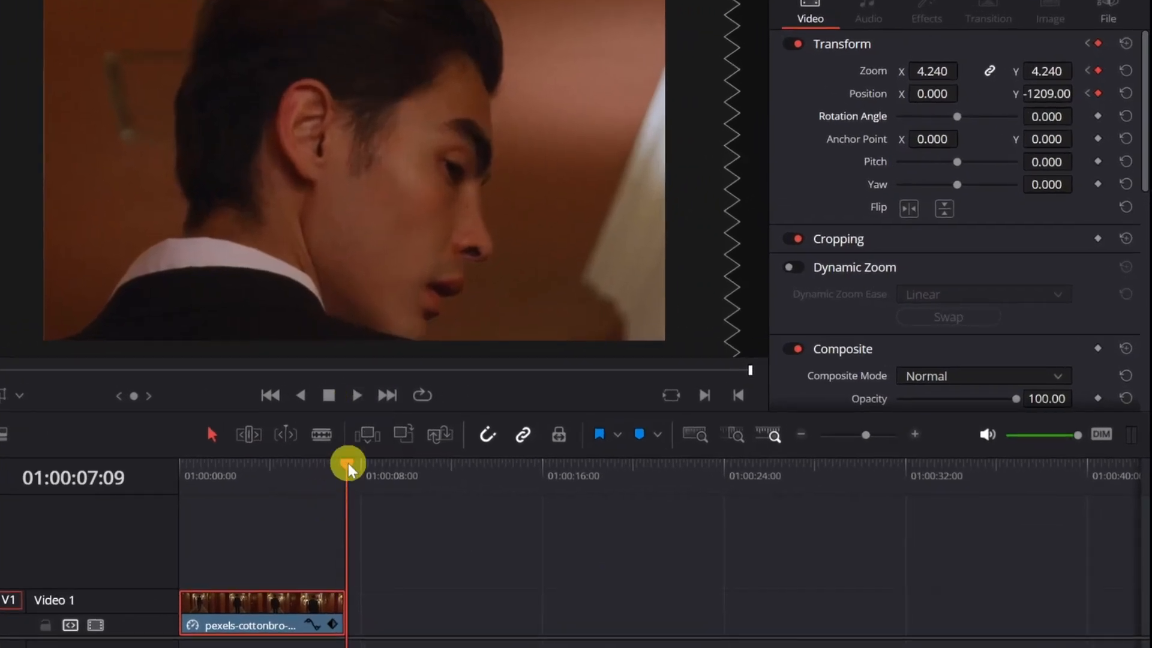
Step: Keyframe the rotation angle at the clip's start and set it to 13.74 at a second keyframe at the end
{"action": "left_click_drag", "start_coordinate": [555, 452], "coordinate": [429, 453]}
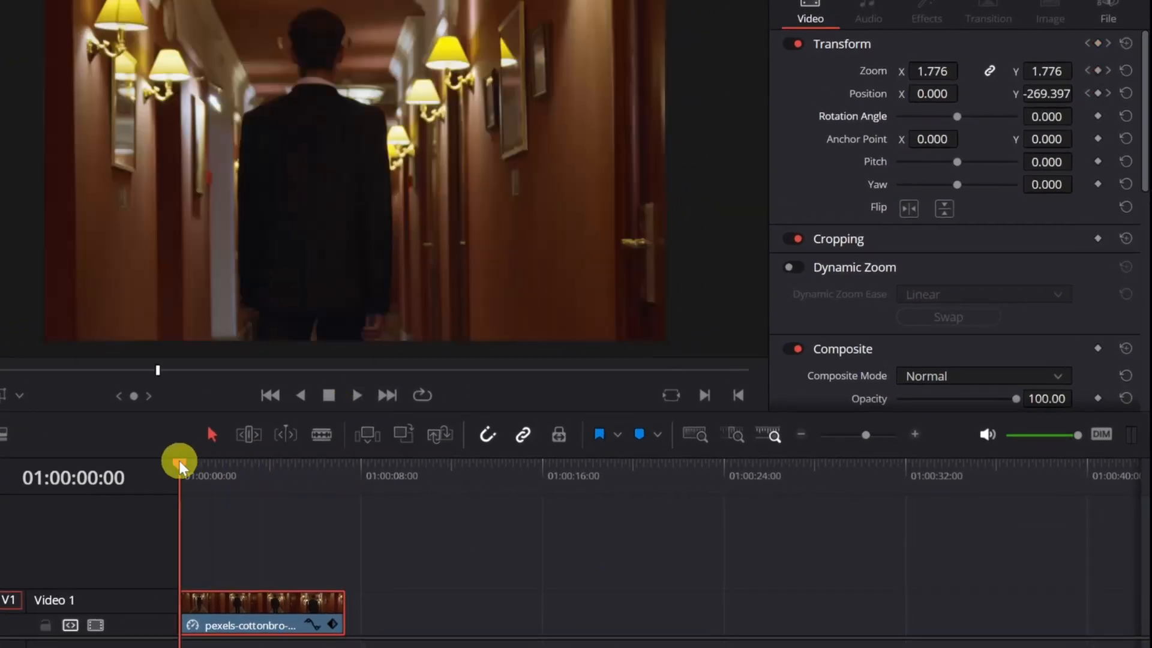
{"action": "left_click", "coordinate": [1098, 116]}
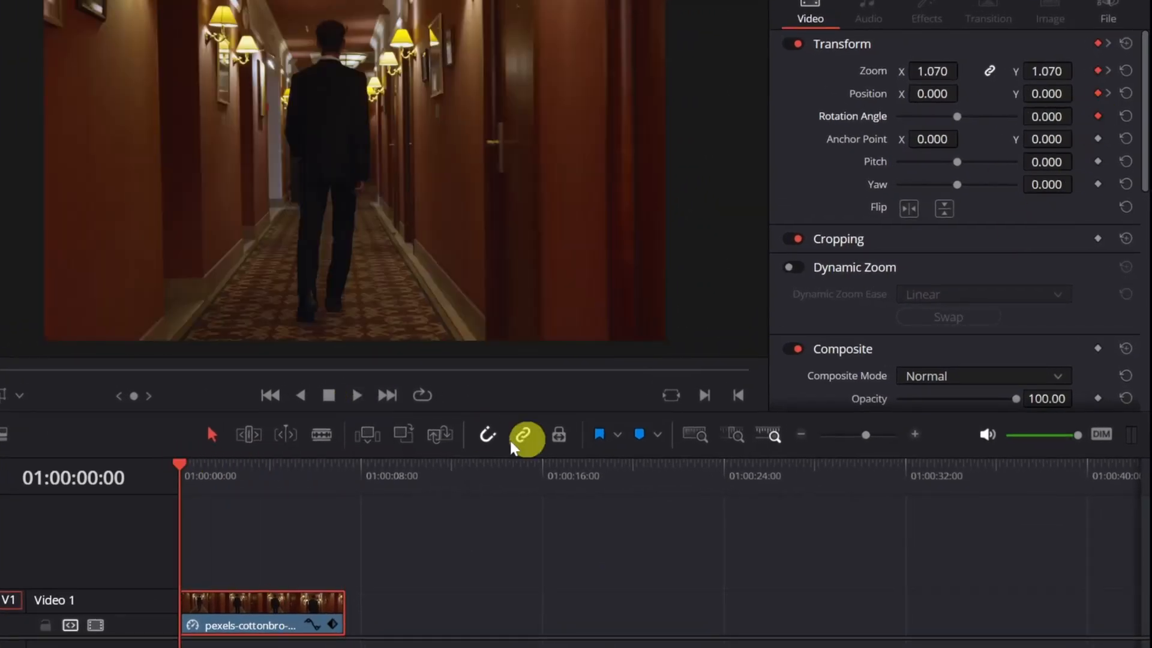
{"action": "left_click_drag", "start_coordinate": [180, 463], "coordinate": [333, 473]}
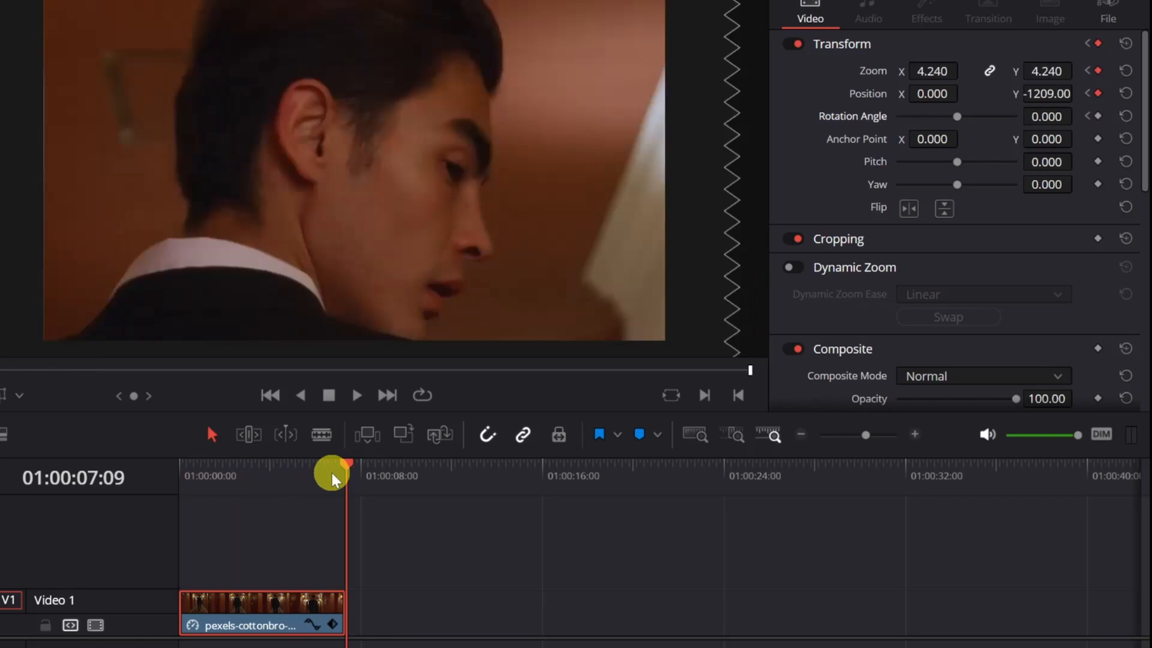
{"action": "left_click", "coordinate": [1043, 116]}
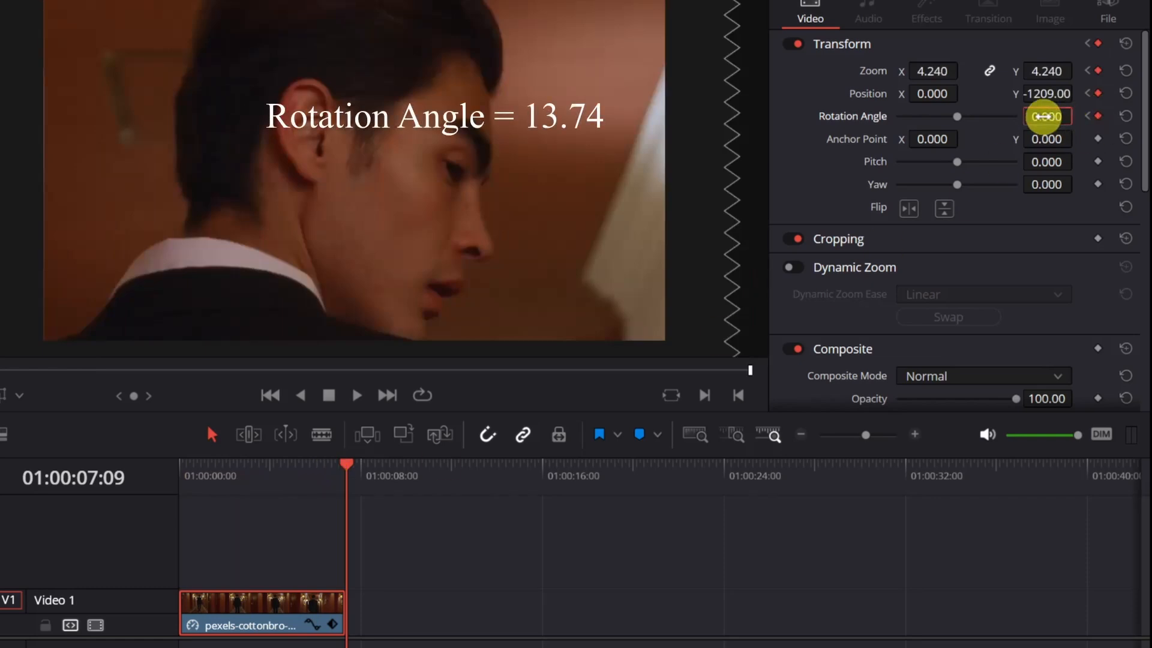
{"action": "left_click", "coordinate": [1044, 116]}
{"action": "type", "text": "13.74"}
{"action": "key", "text": "Return"}
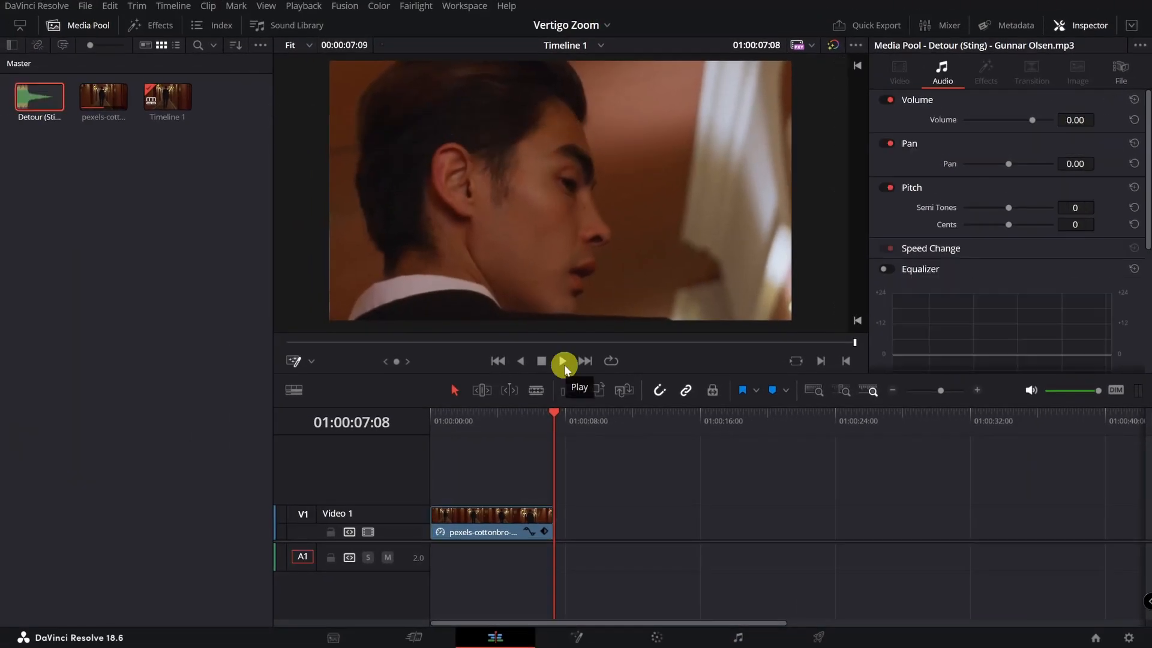
Step: Add the Detour (Sting) audio to track A1 from the start and trim its end to match the video clip
{"action": "left_click", "coordinate": [24, 99]}
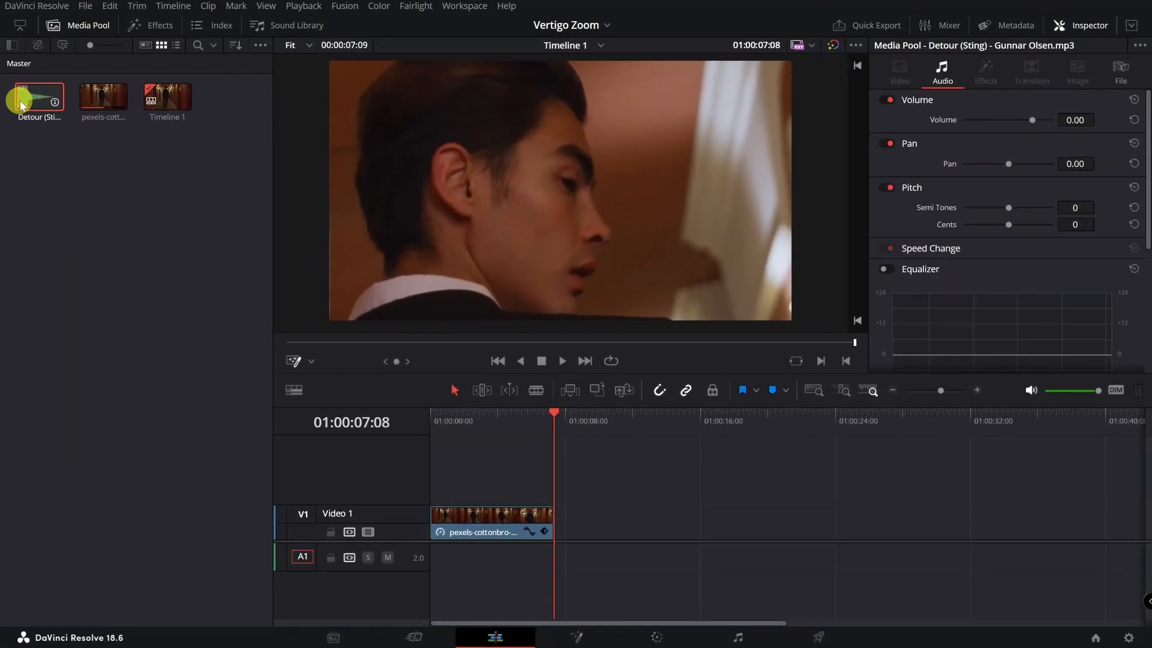
{"action": "left_click_drag", "start_coordinate": [24, 99], "coordinate": [445, 571]}
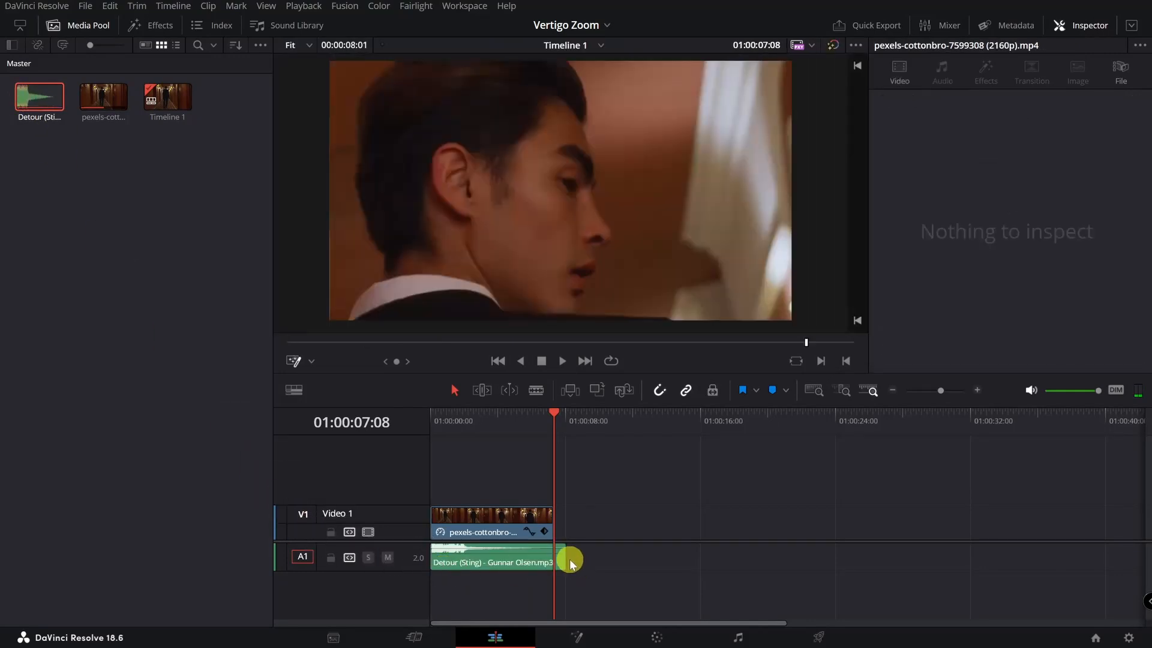
{"action": "mouse_move", "coordinate": [564, 558]}
{"action": "left_mouse_down"}
{"action": "mouse_move", "coordinate": [550, 553]}
{"action": "mouse_move", "coordinate": [558, 561]}
{"action": "left_mouse_up"}
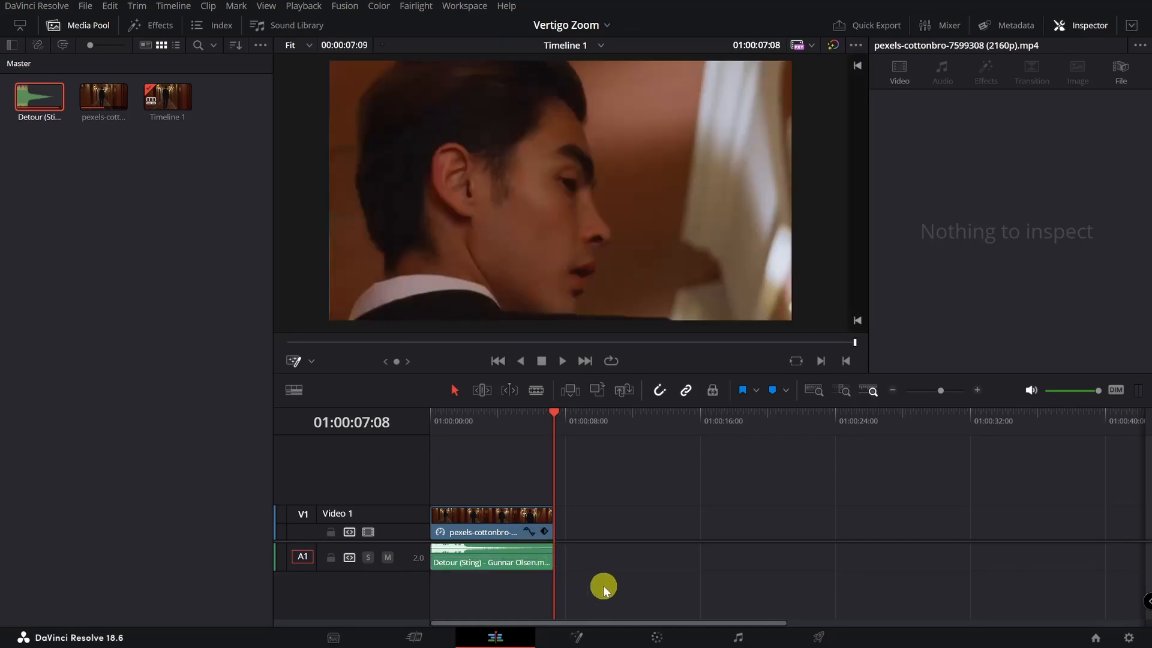
Step: Play the finished vertigo zoom with its audio from the start of the timeline
{"action": "left_click_drag", "start_coordinate": [549, 416], "coordinate": [418, 414]}
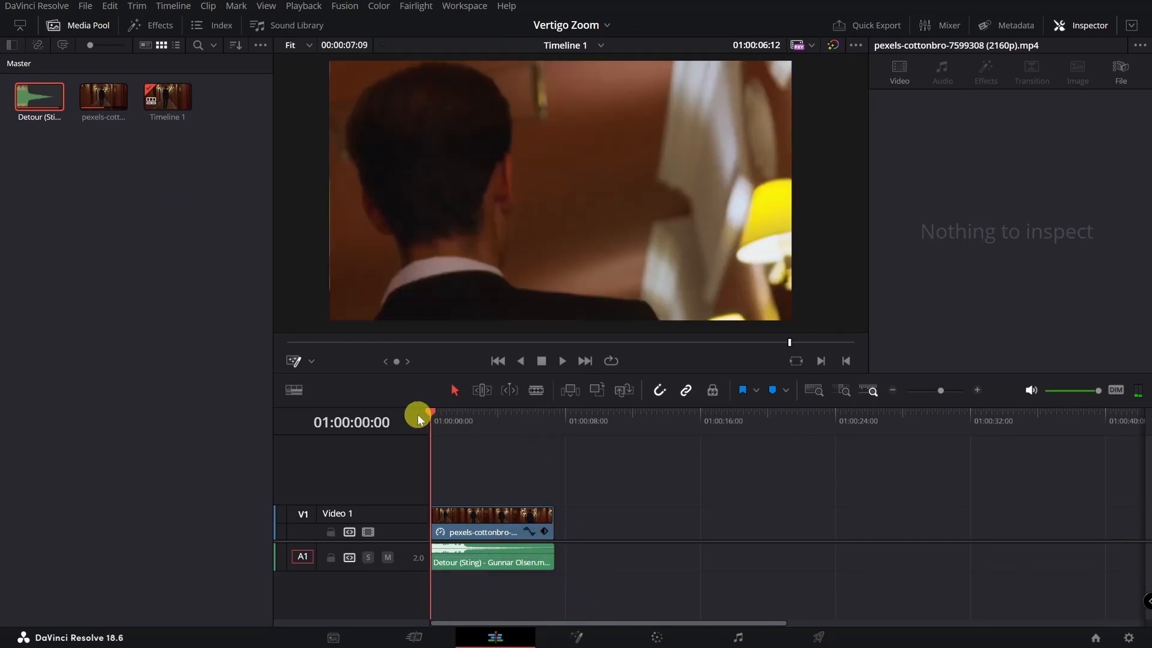
{"action": "left_click", "coordinate": [570, 368]}
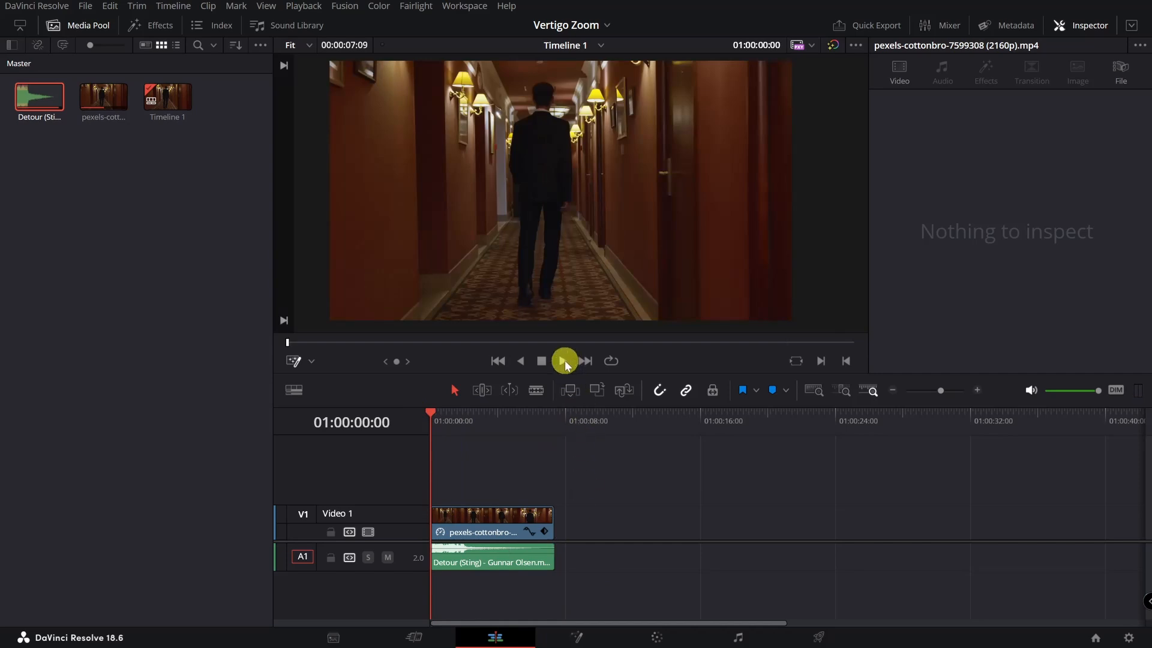